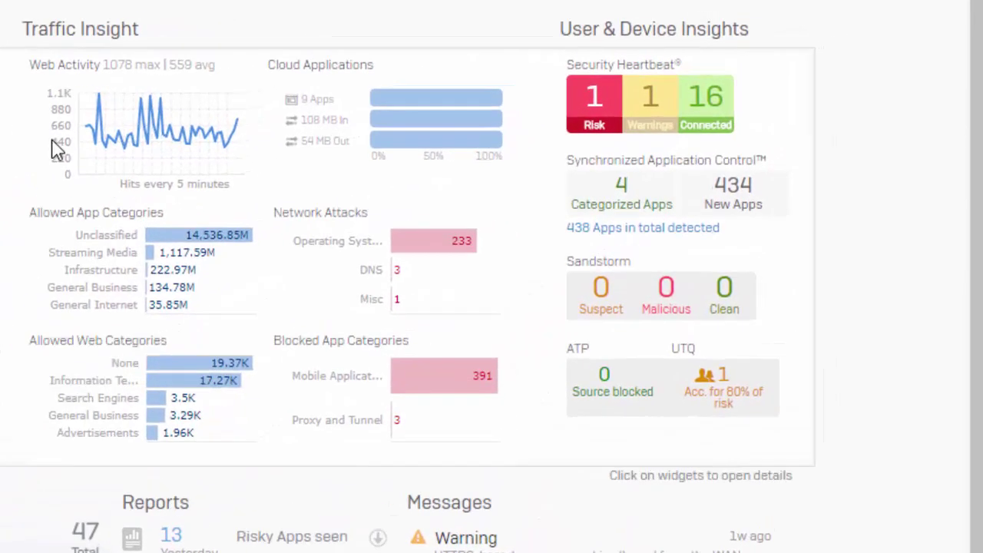
Step: From the Control Center, open Cloud Applications filtered to newly seen apps
mouse_move(418, 153)
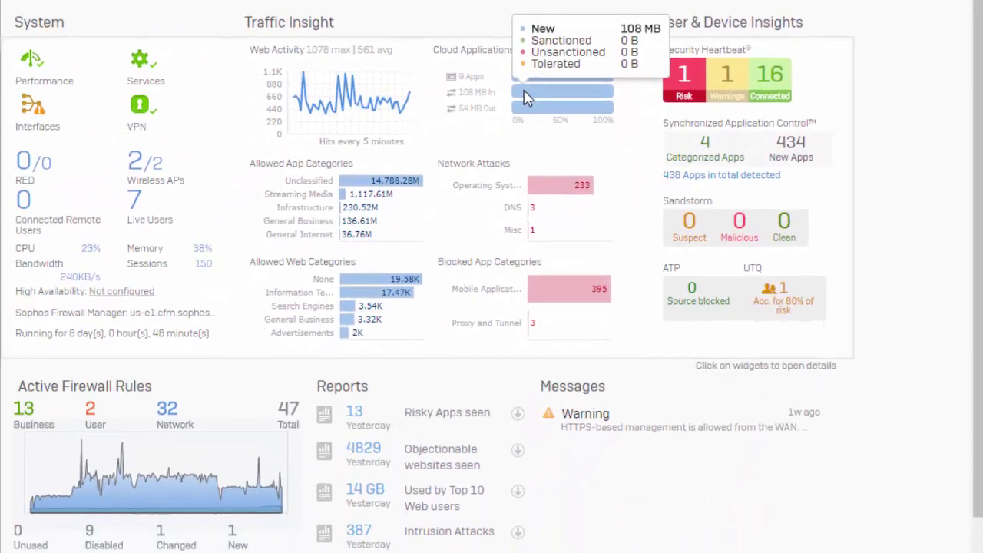
left_click(525, 97)
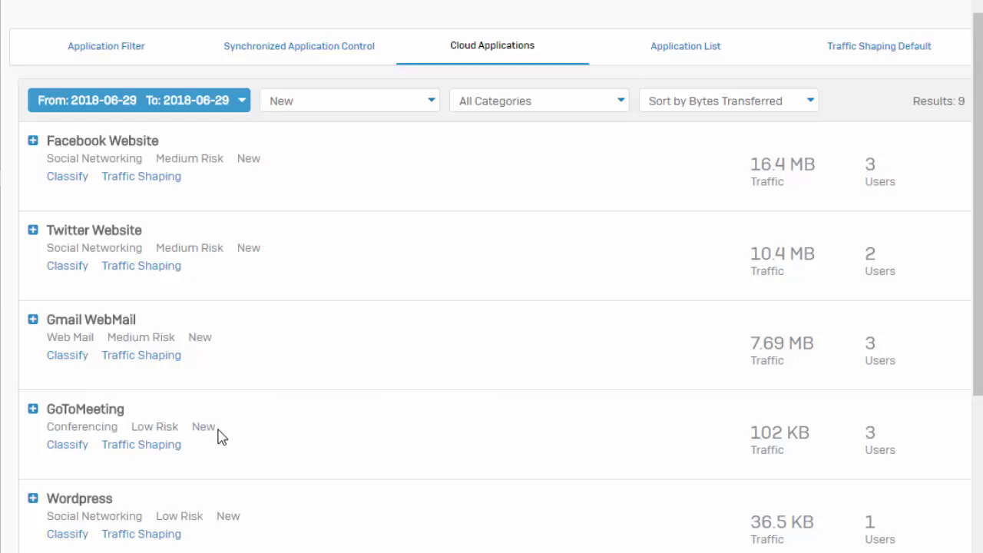
Step: Classify the Twitter Website application as Sanctioned
left_click(60, 266)
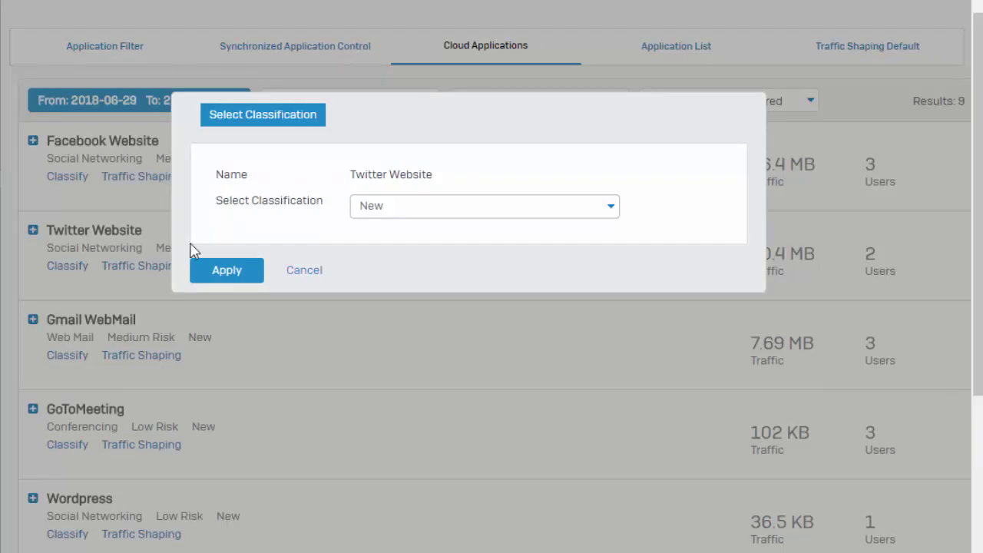
left_click(391, 204)
left_click(395, 257)
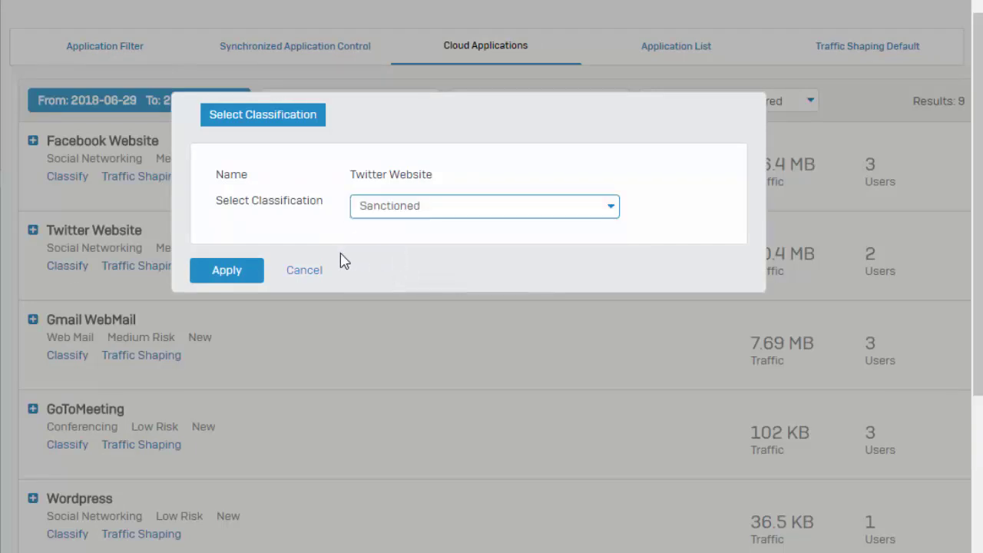
left_click(231, 275)
Step: Apply the Streaming Video - Guarantee HD Quality traffic shaping policy to GoToMeeting
left_click(145, 444)
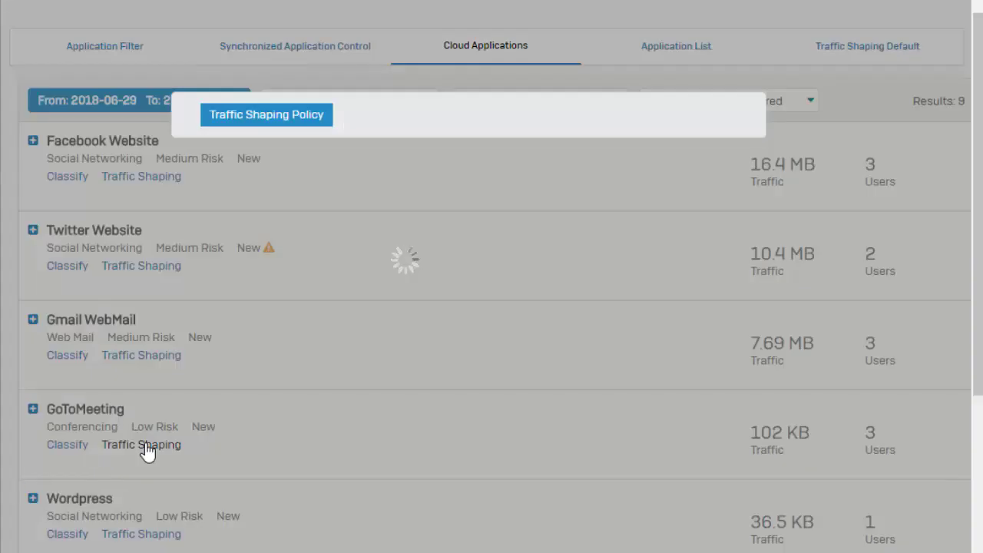
left_click(465, 207)
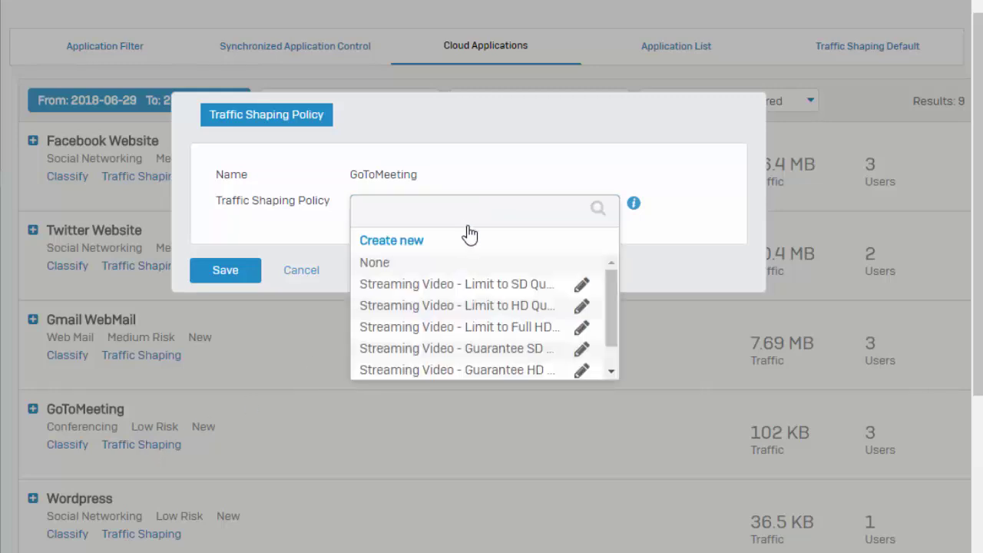
left_click(474, 369)
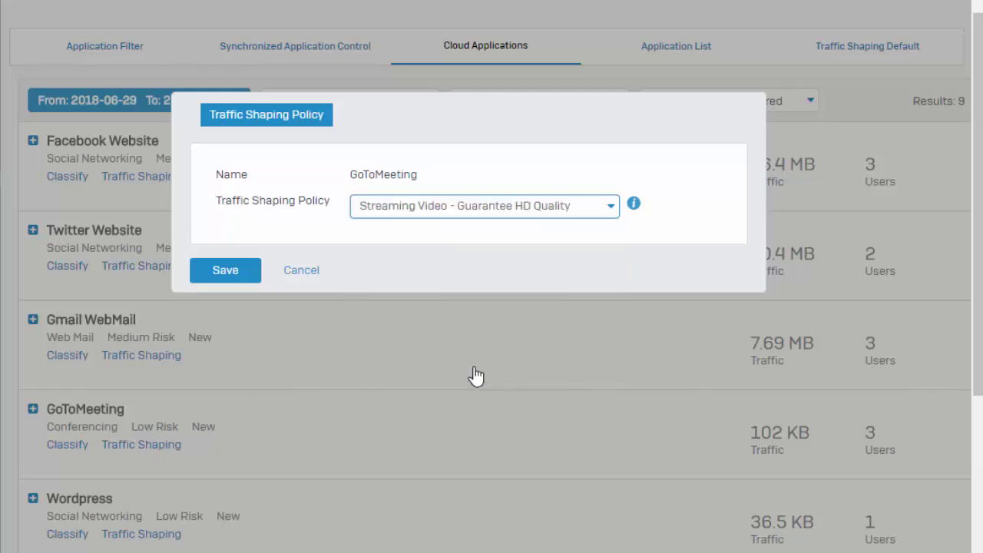
left_click(231, 277)
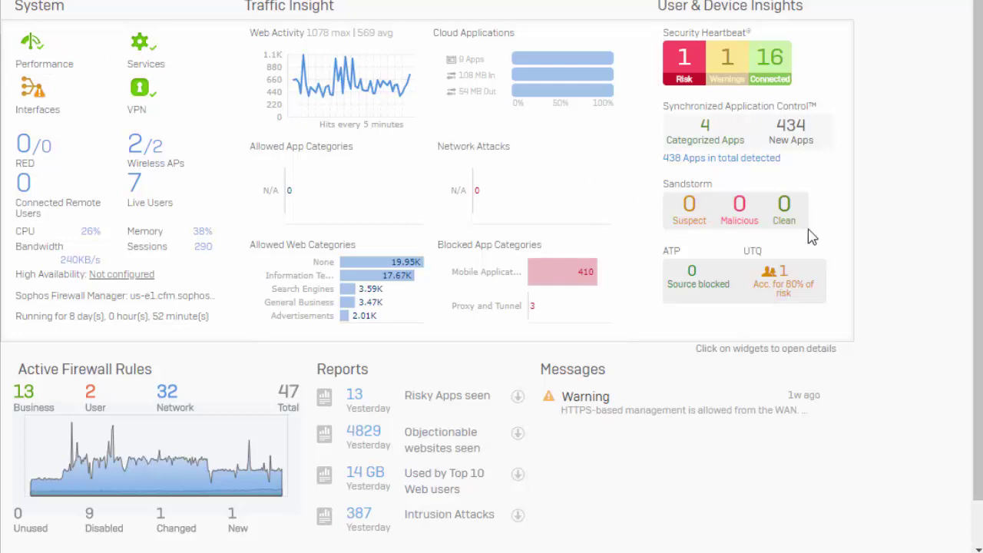
Step: Select the first app in Synchronized Application Control, then go to the firewall rules list
left_click(792, 137)
left_click(865, 215)
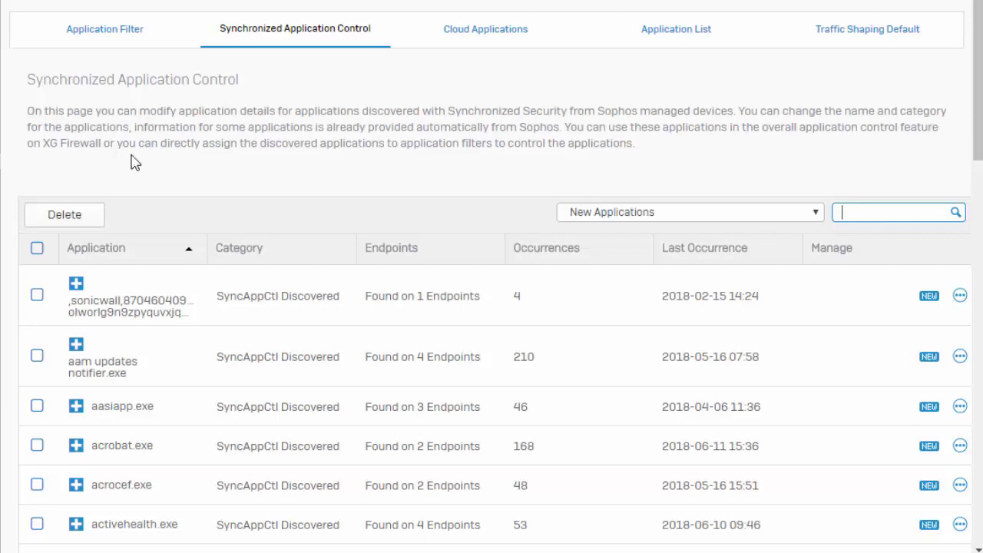
left_click(38, 298)
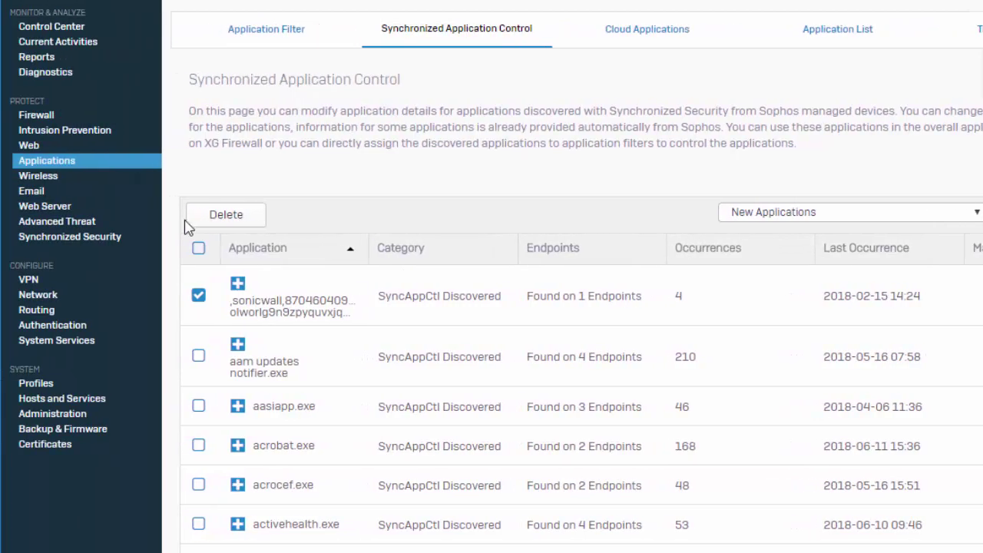
left_click(12, 116)
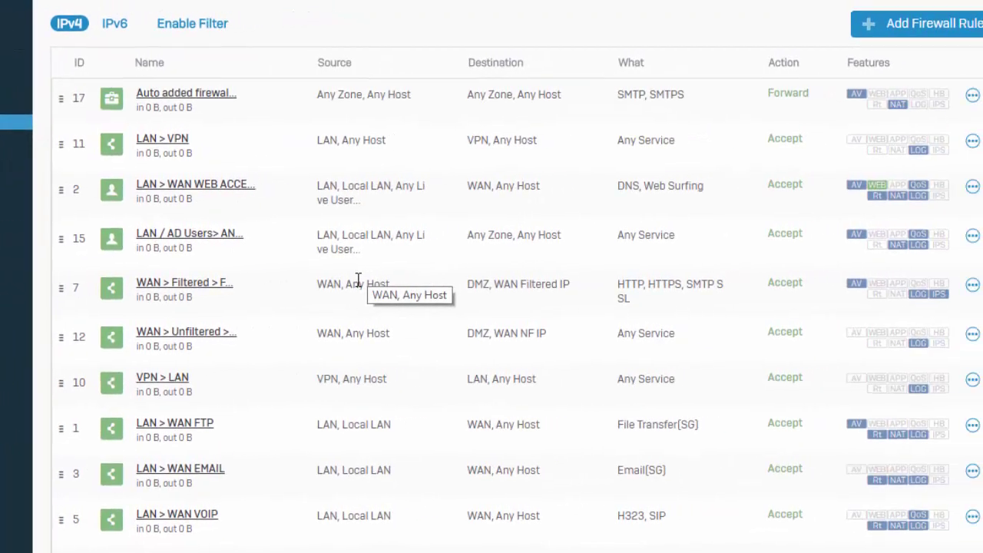
Step: Open the WAN > Filtered > Filtered IP rule and scroll through its settings
left_click(439, 275)
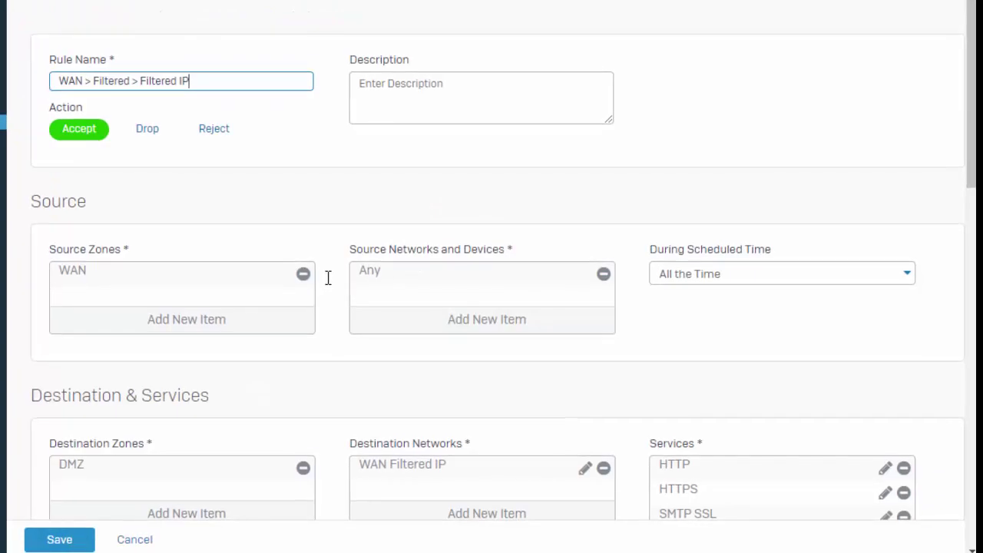
scroll(326, 281, "down", 4)
scroll(326, 284, "down", 1)
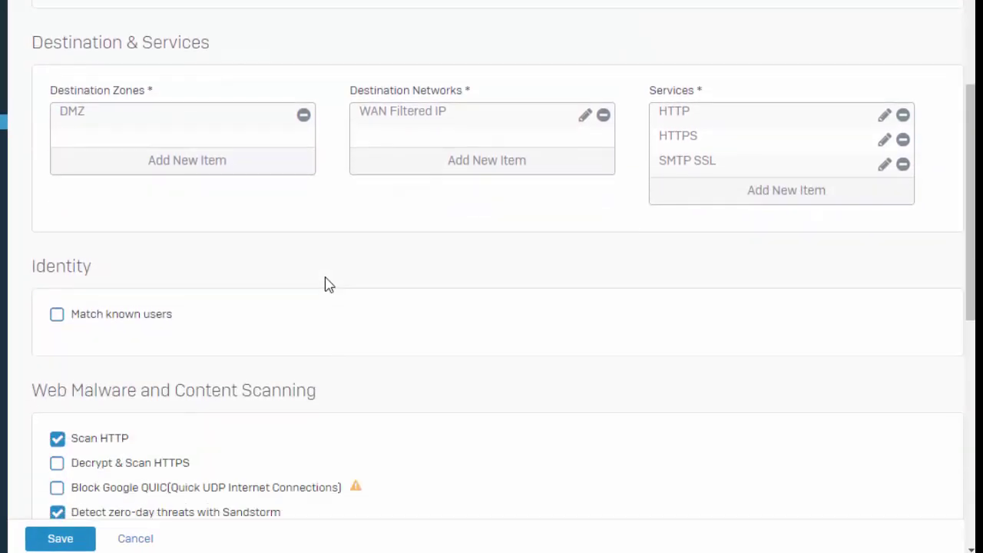
scroll(326, 283, "down", 1)
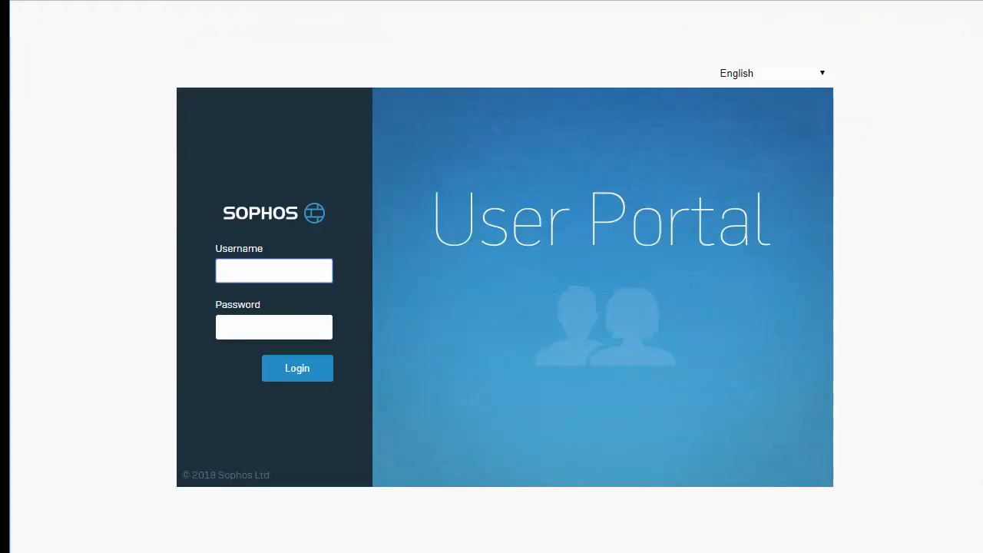
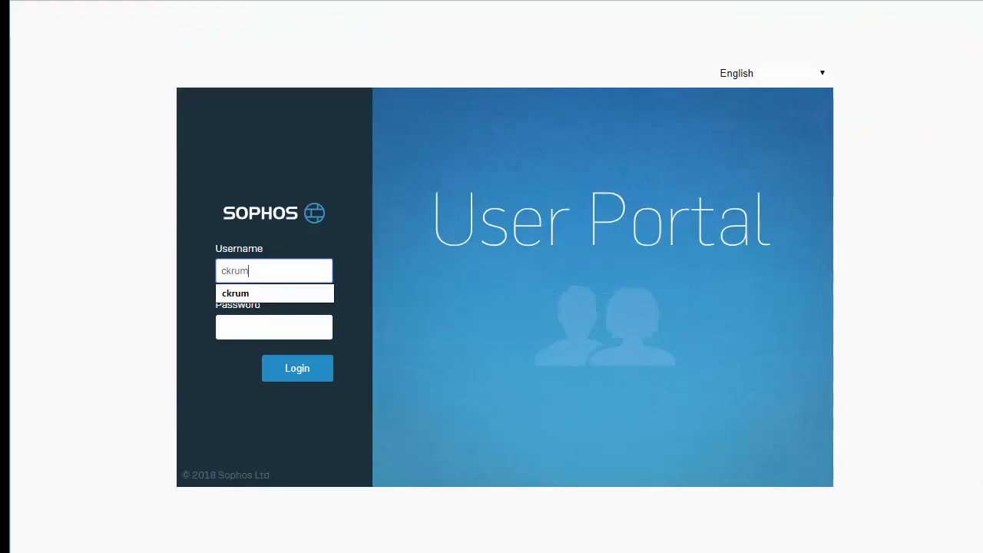
Step: Log in to the User Portal with the user's username and password
key("Tab")
type("•••••••••")
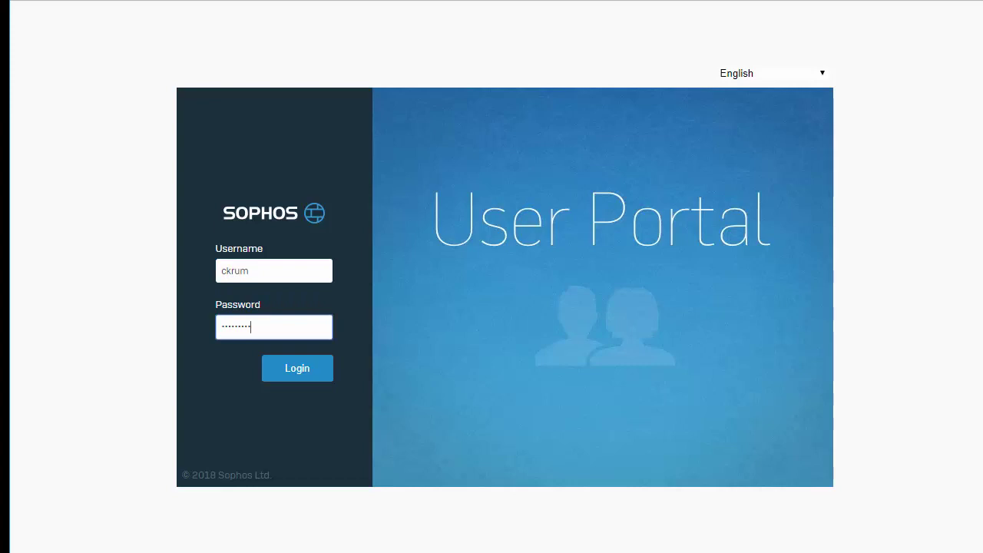
key("Return")
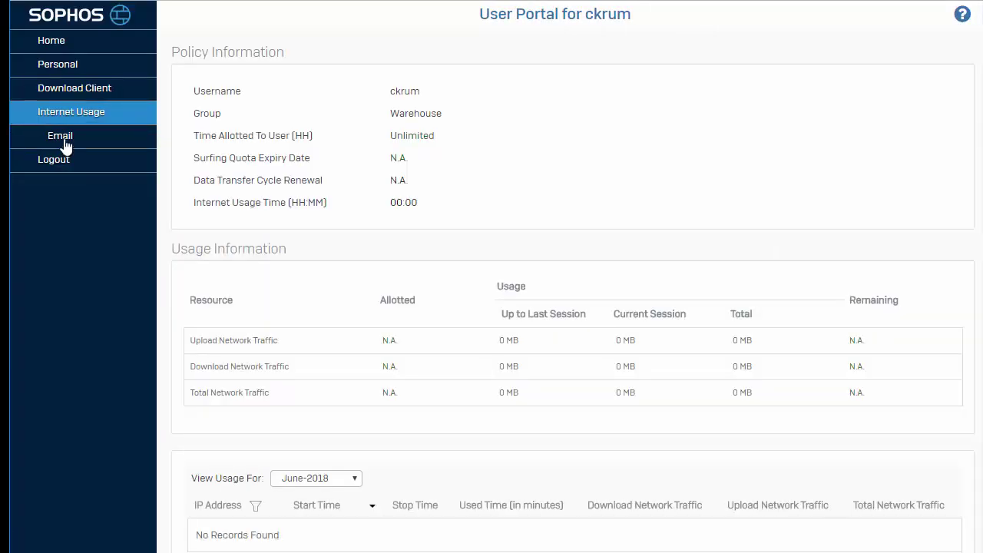
Step: Open Email > Exception and focus the Allowed Email Addresses Search / Add field
mouse_move(65, 146)
left_click(66, 180)
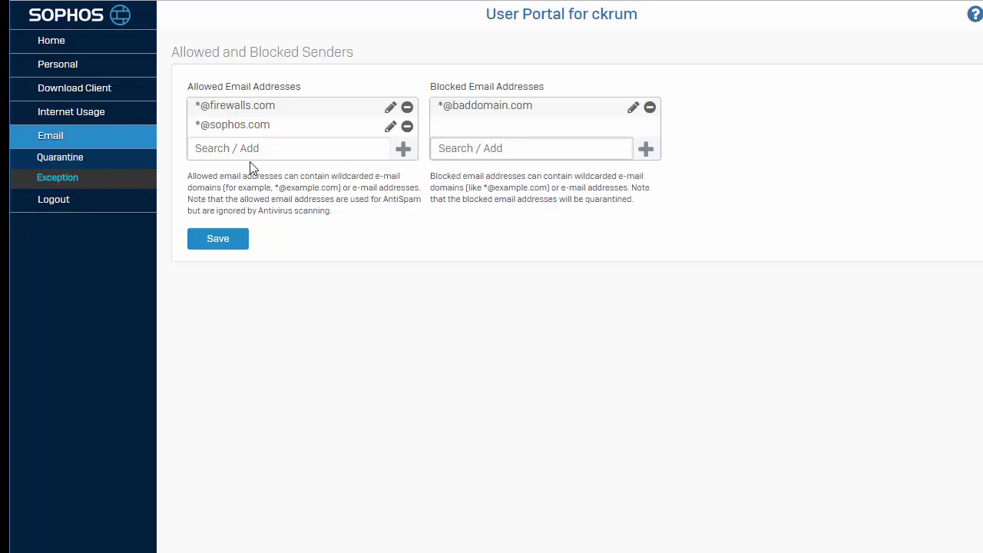
left_click(269, 150)
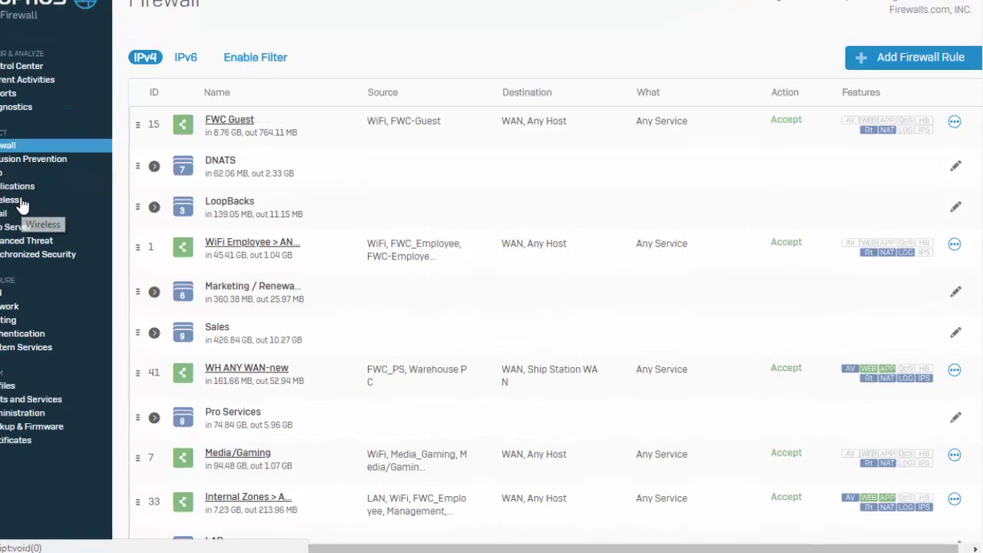
Step: Edit the first access point in Wireless > Access Points, check its 2.4 GHz channel widths
left_click(22, 206)
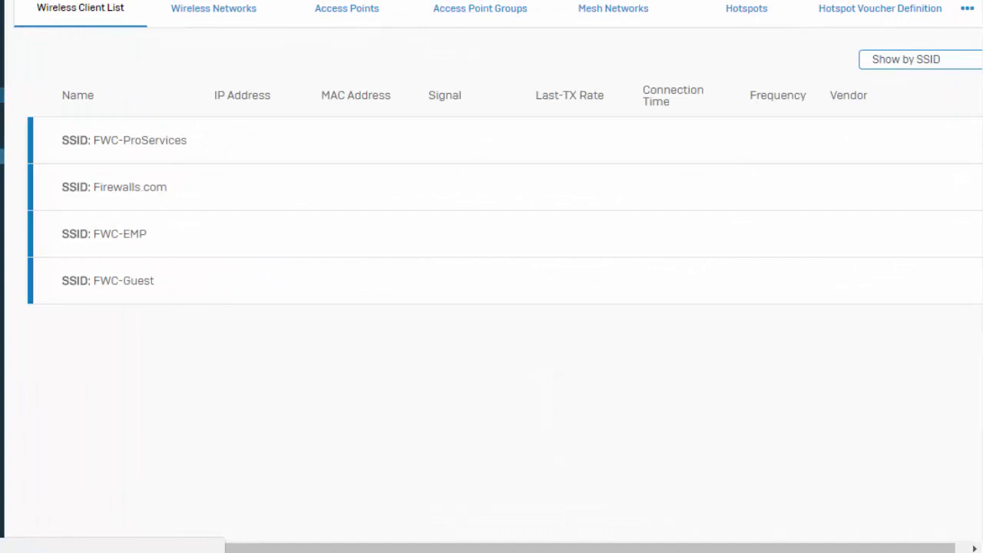
left_click(356, 17)
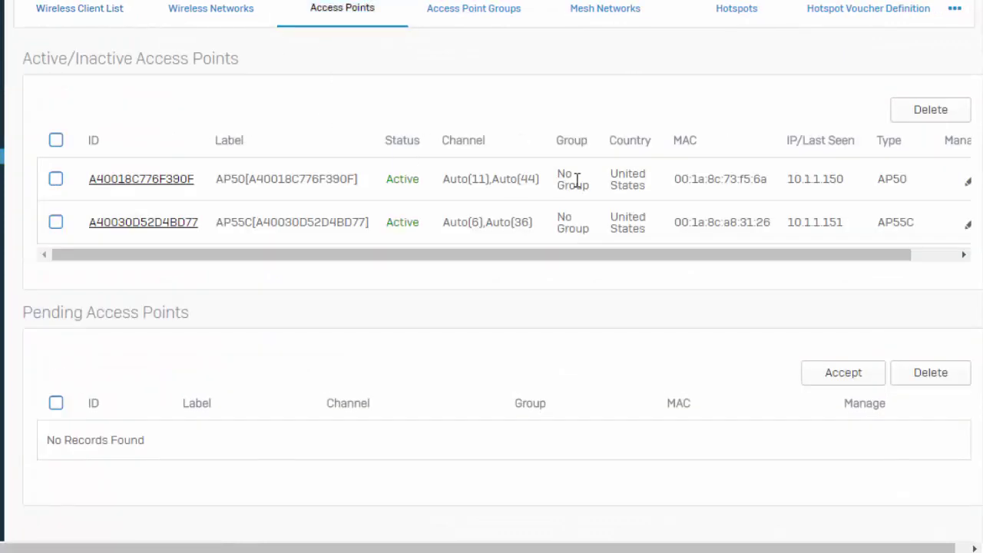
left_click(965, 185)
scroll(922, 193, "down", 2)
scroll(782, 262, "down", 1)
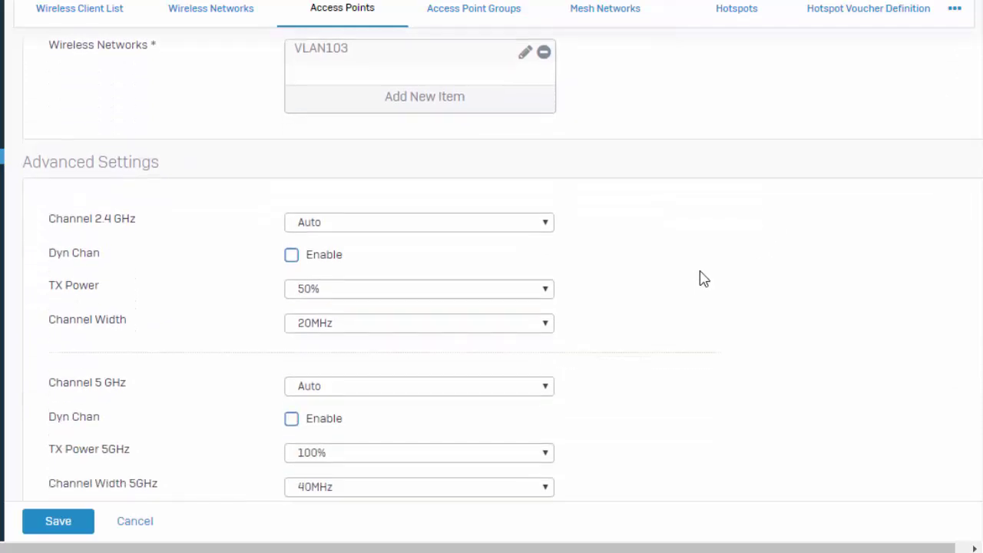
left_click(530, 323)
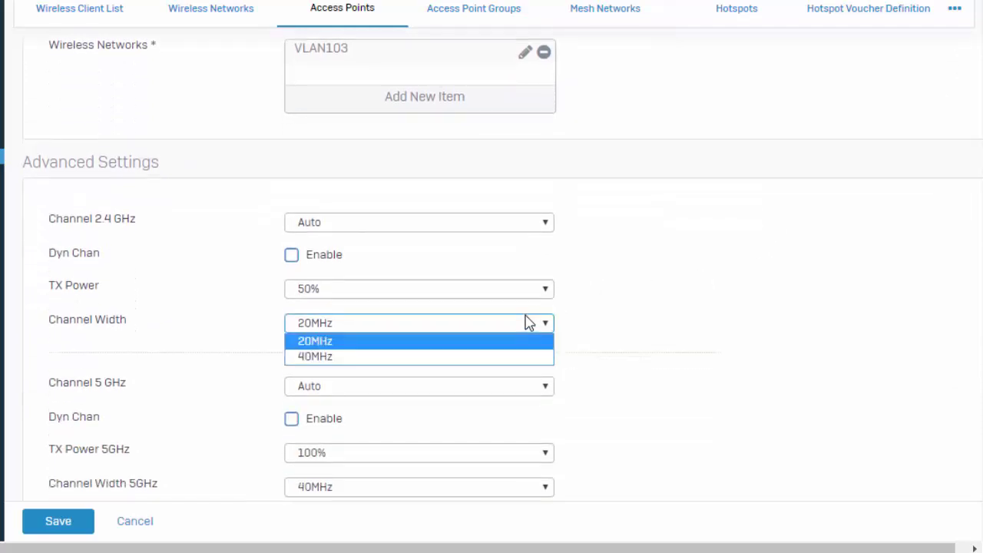
left_click(80, 513)
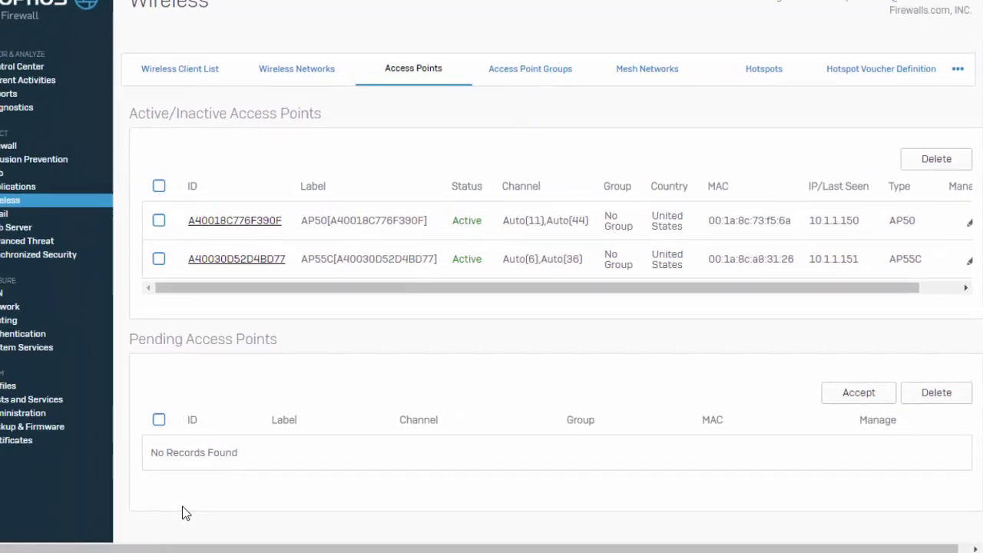
Step: Change the SSL VPN port from 8443 to 443 in the VPN settings
left_click(24, 302)
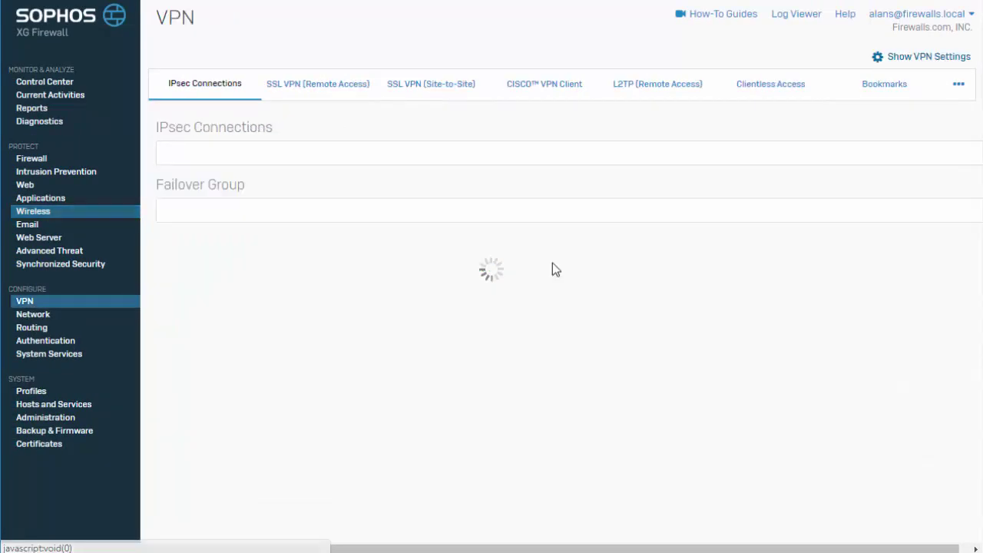
left_click(935, 60)
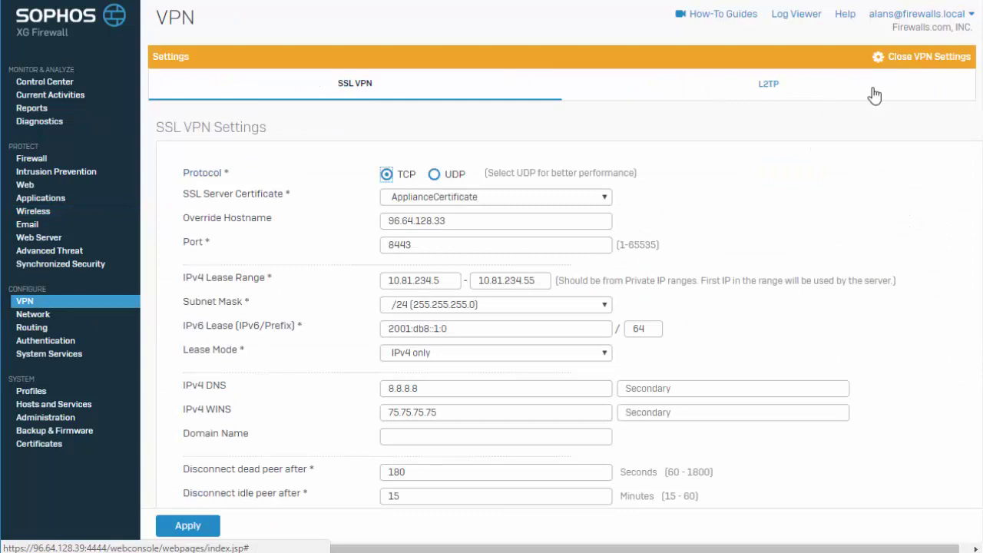
left_click_drag(559, 244, 376, 245)
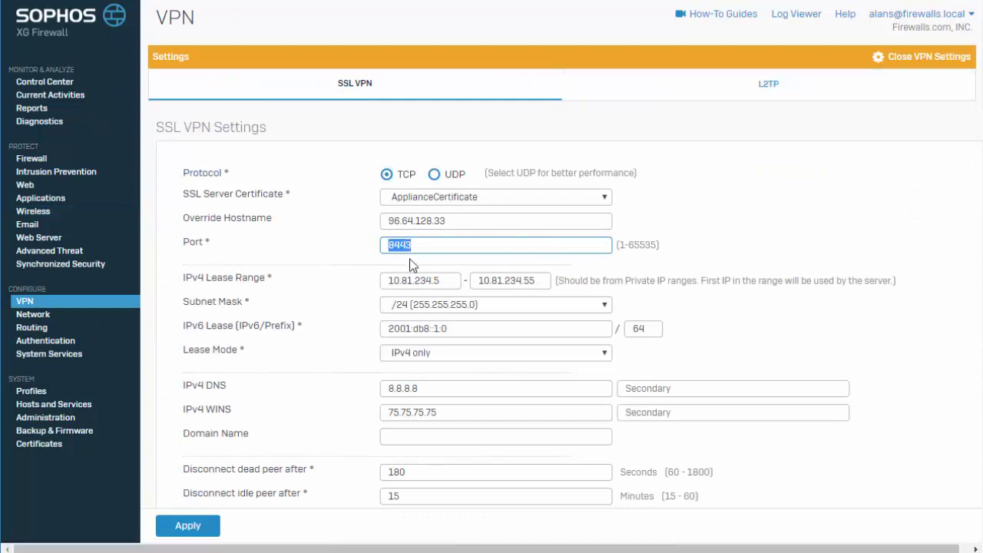
type("443")
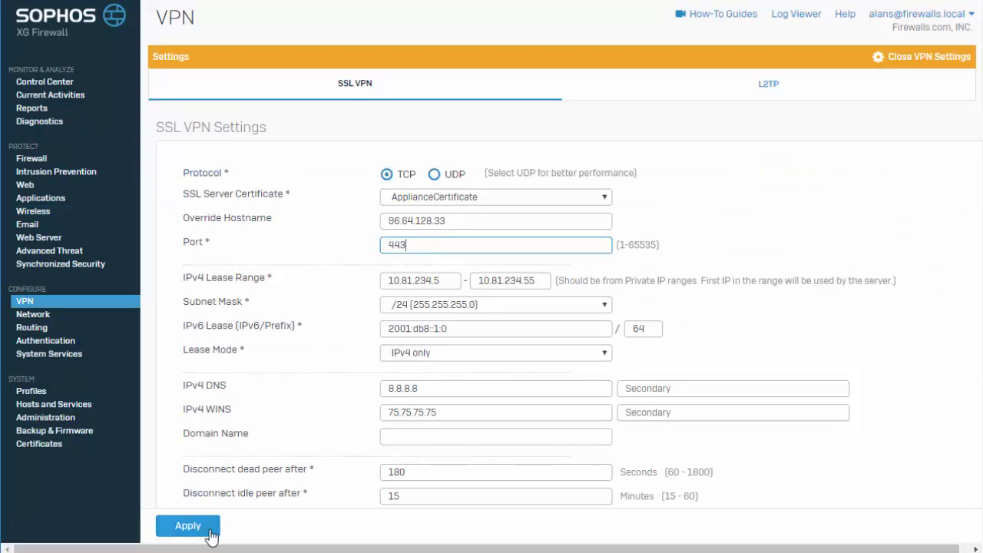
left_click(203, 528)
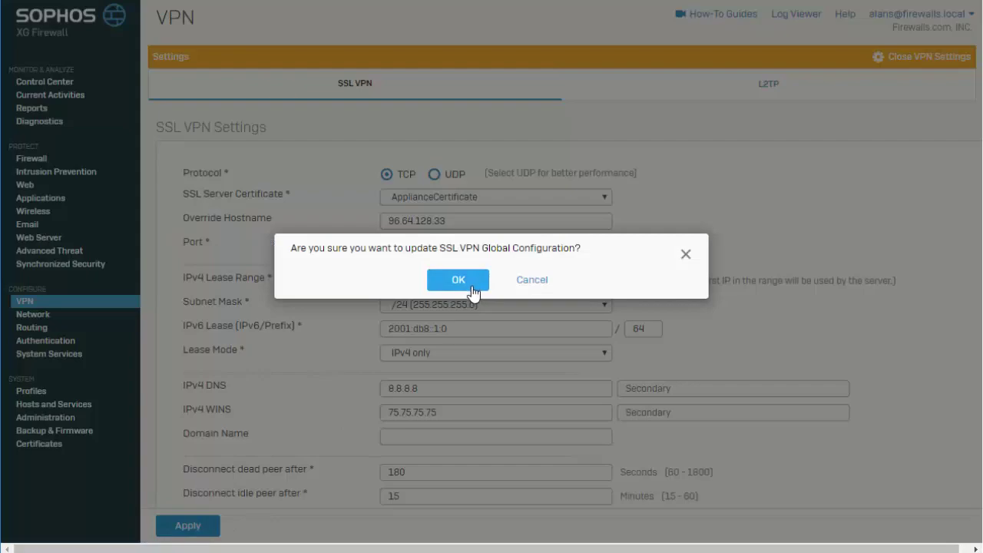
left_click(472, 288)
left_click(942, 61)
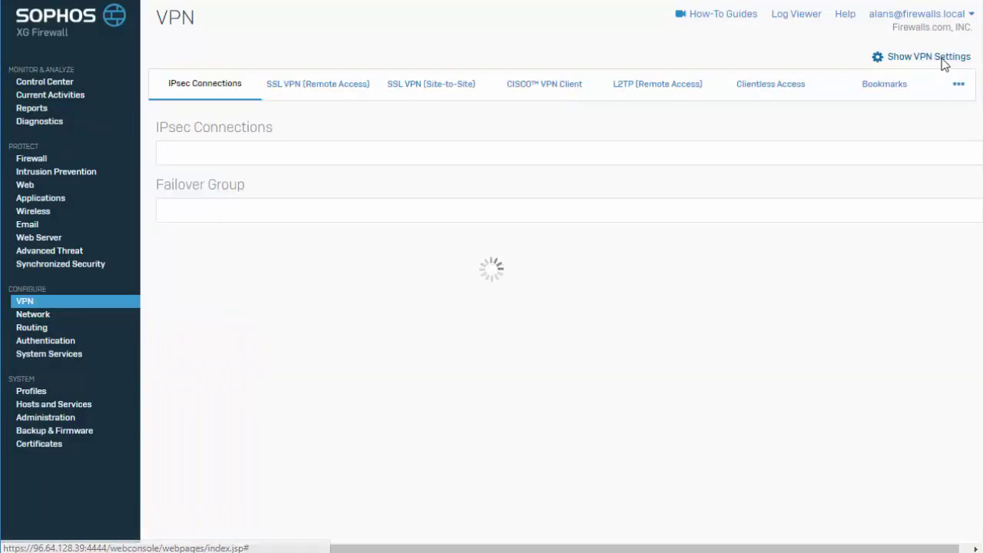
Step: Start a new IPsec policy from the IPsec Policies list
left_click(959, 85)
left_click(913, 178)
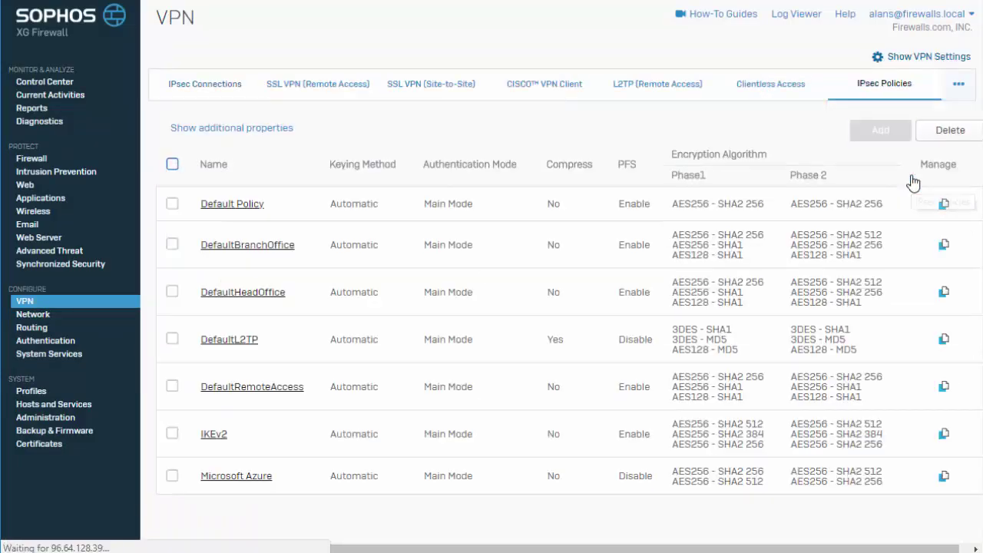
left_click(879, 131)
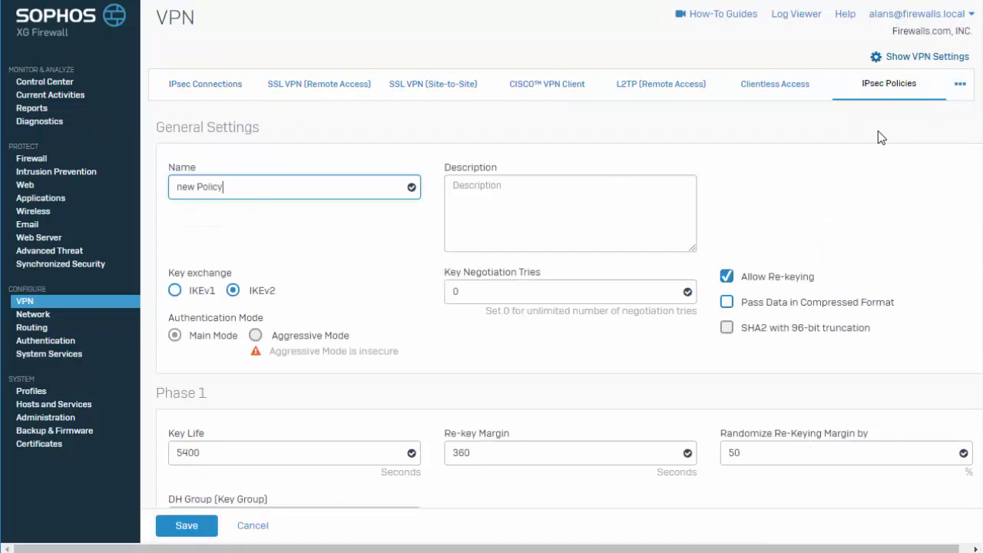